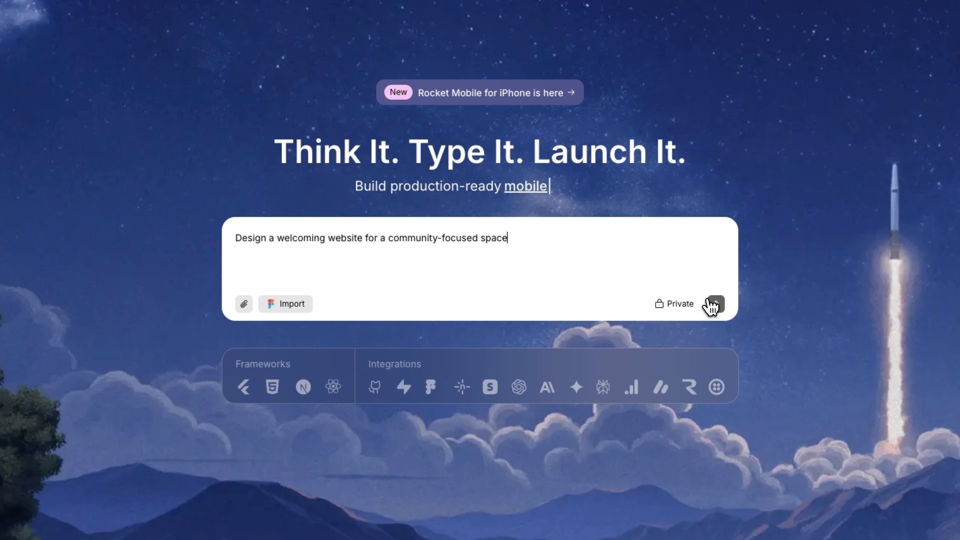
Step: Submit the prompt for a welcoming community-focused website and build it with the Homepage, Events and Contact screens
click(716, 305)
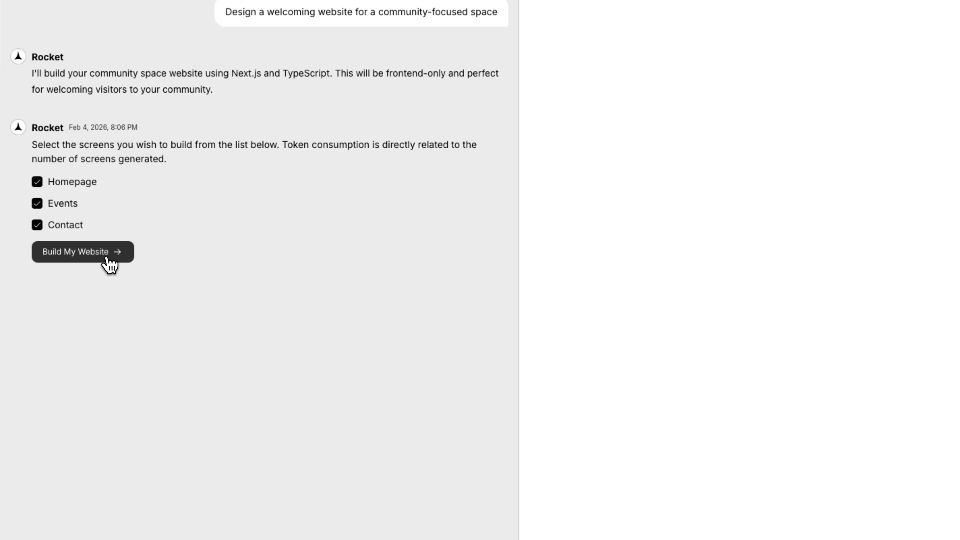
click(93, 253)
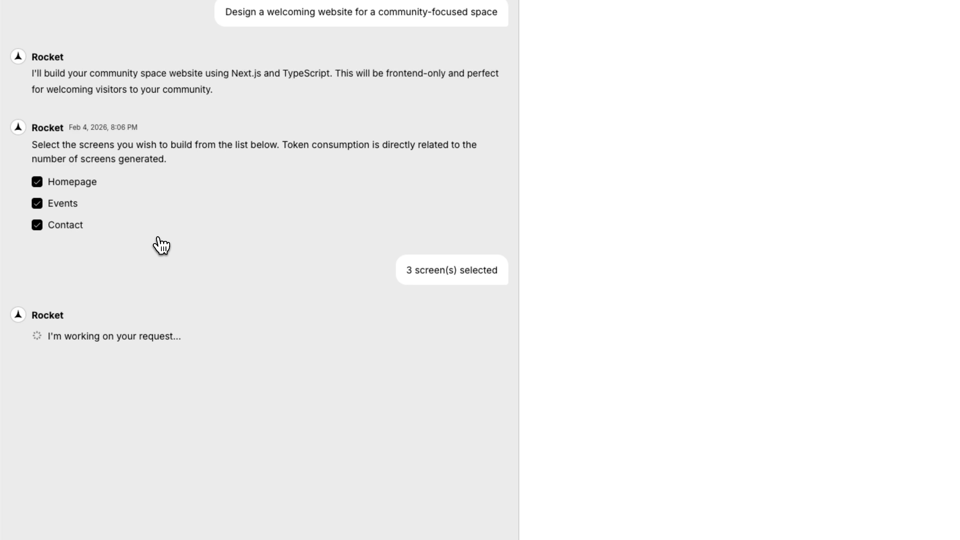
scroll(120, 388, down, 3)
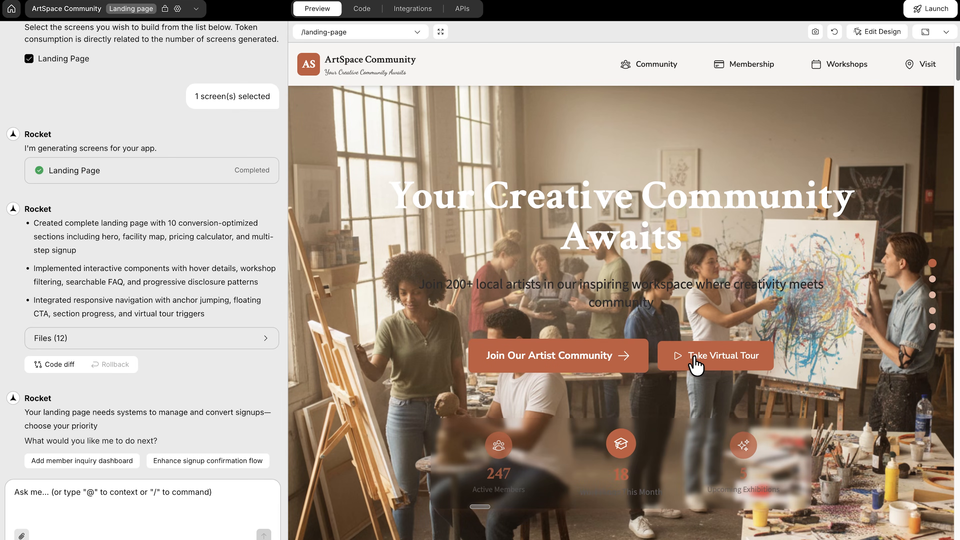
Step: Expand the landing page preview and examine its sections from the hero down to the membership pricing
click(945, 32)
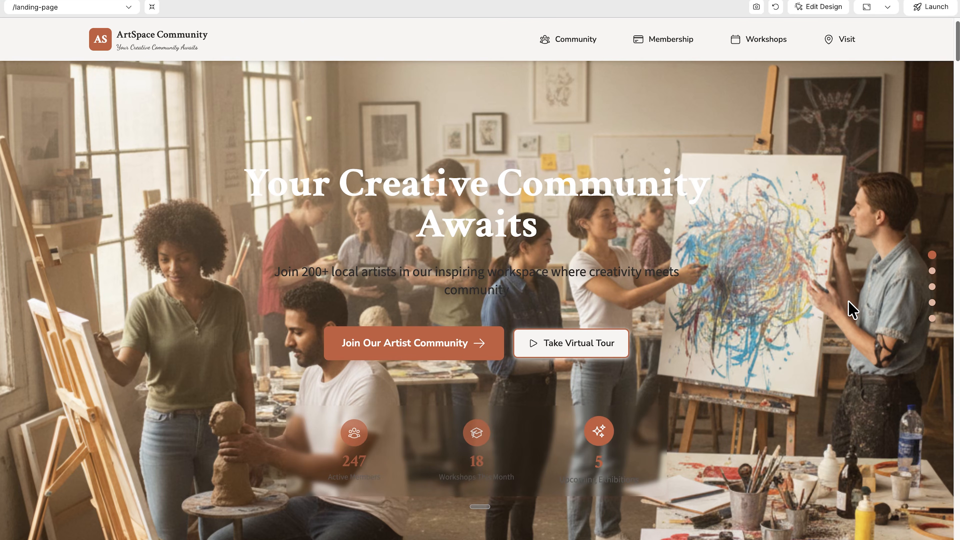
scroll(848, 301, down, 6)
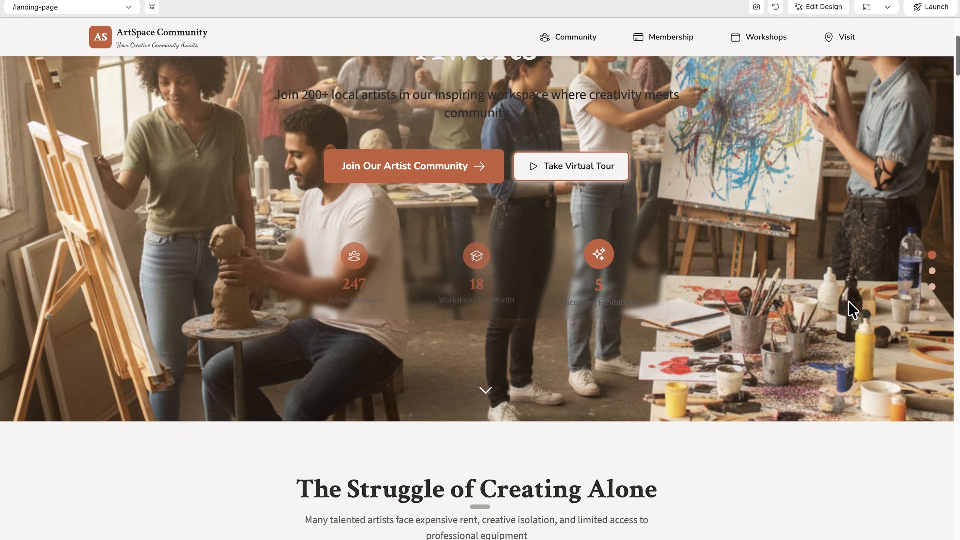
scroll(848, 301, down, 8)
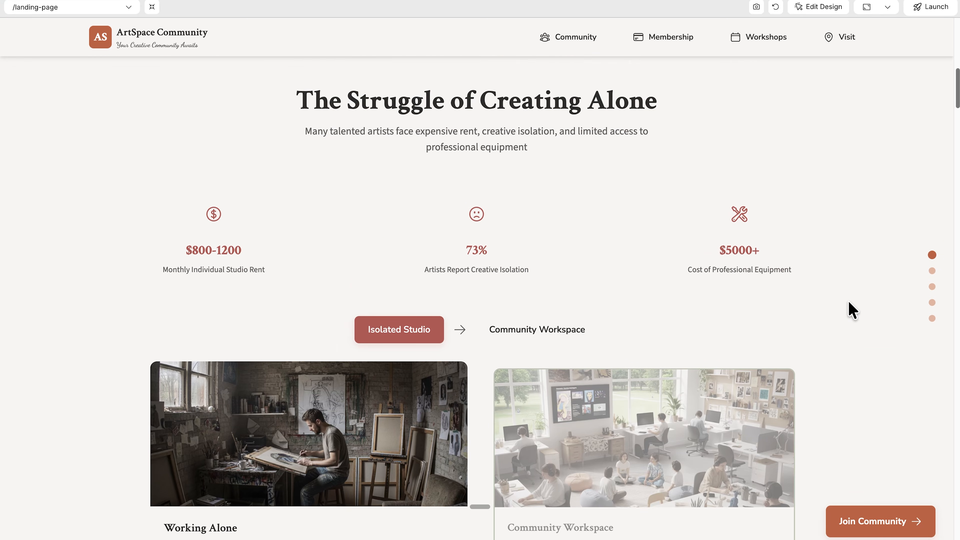
scroll(848, 301, down, 3)
scroll(848, 301, down, 3)
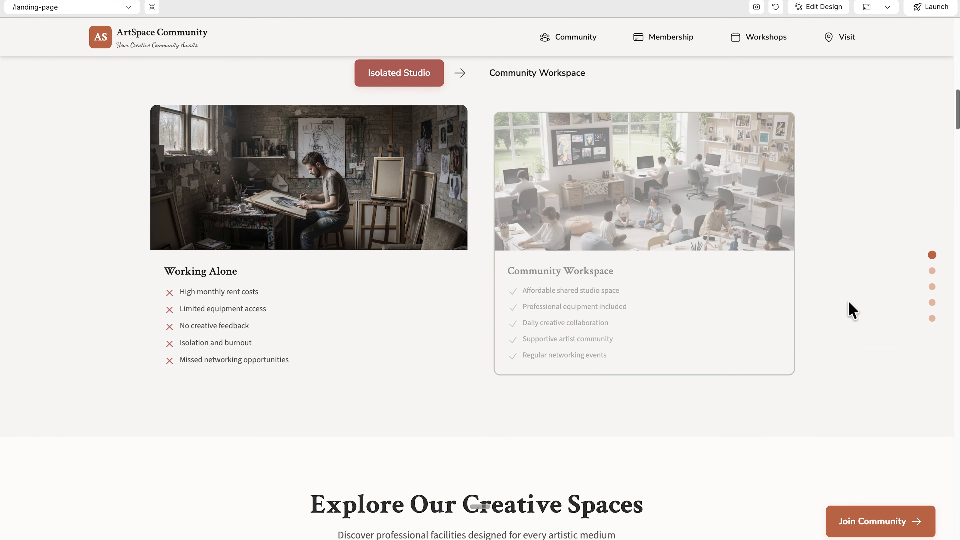
scroll(849, 301, down, 2)
scroll(849, 302, down, 5)
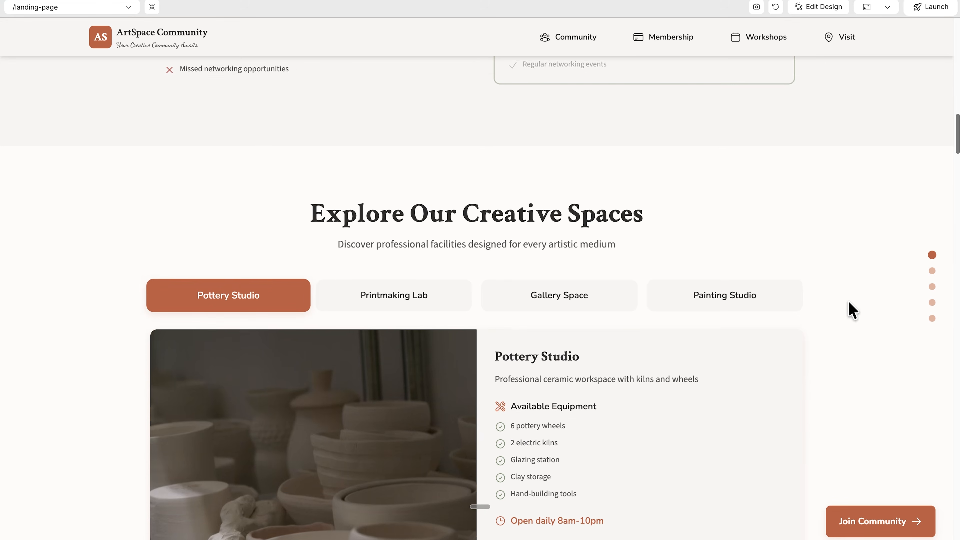
scroll(849, 303, down, 3)
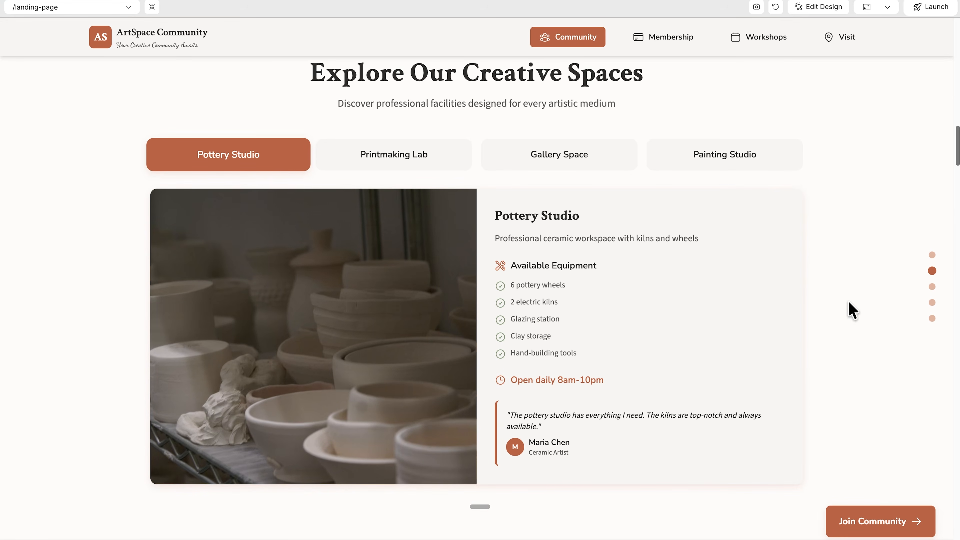
scroll(848, 301, down, 15)
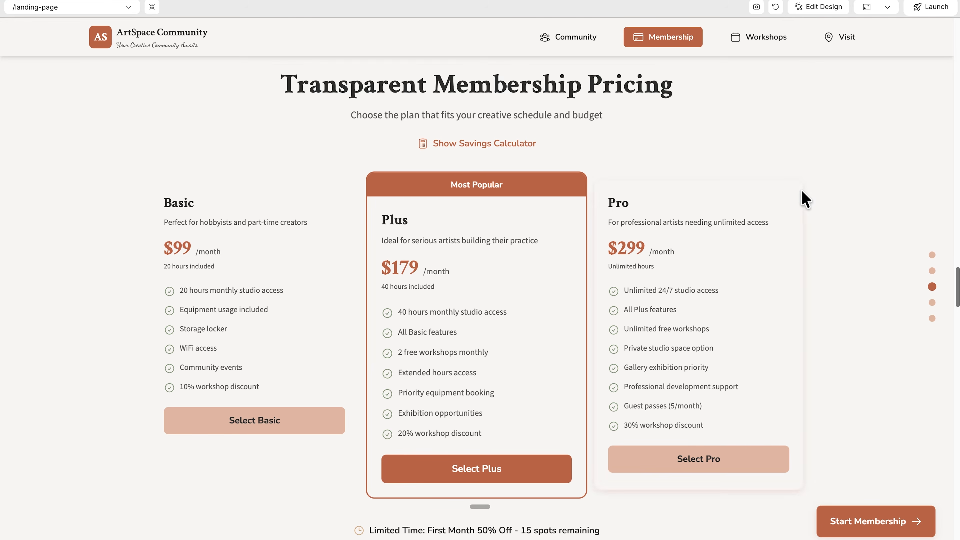
Step: Try the membership savings calculator with 36 expected monthly hours and hide it again
click(478, 148)
drag(359, 242, 419, 246)
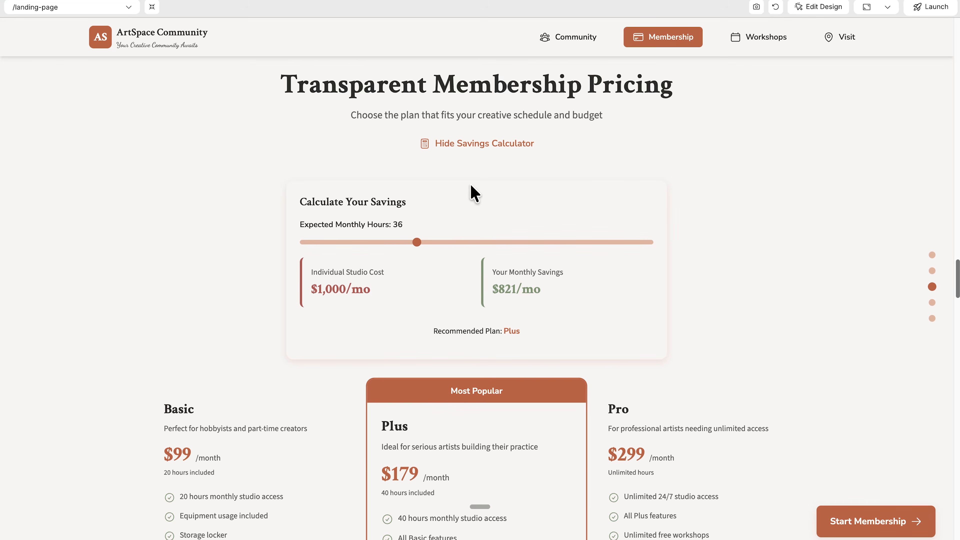
click(503, 145)
Step: Test the upcoming workshops filter with Beginner, Intermediate and Advanced, and return it to All Levels
scroll(842, 242, down, 10)
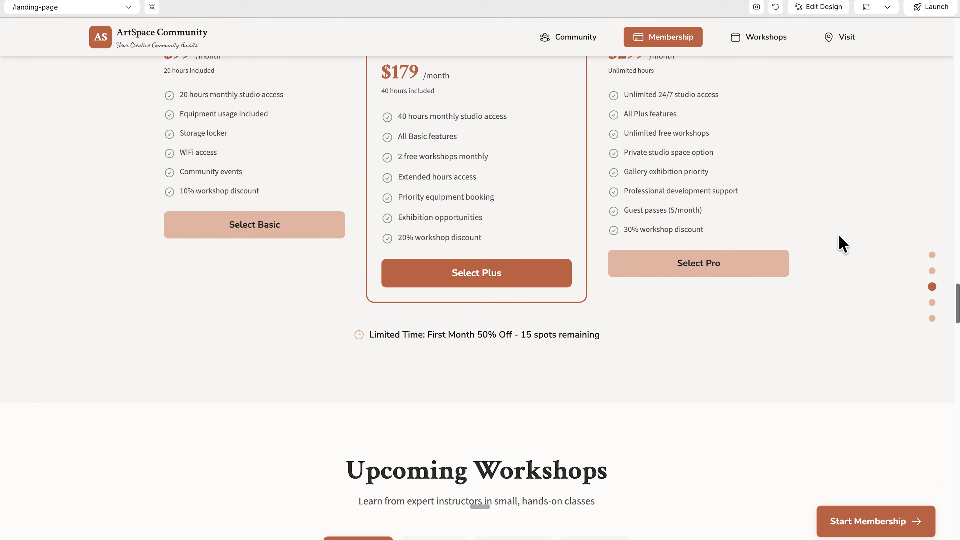
scroll(842, 242, down, 4)
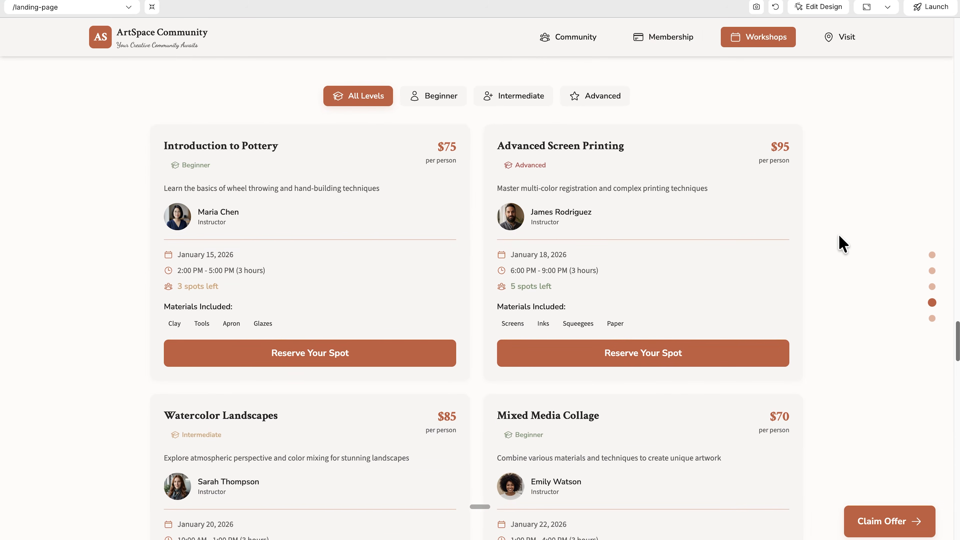
click(439, 99)
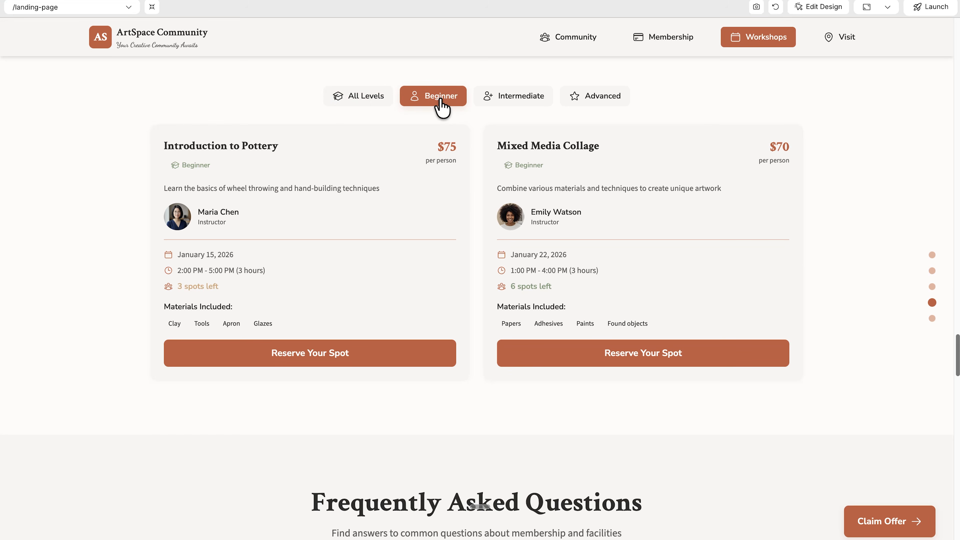
click(483, 101)
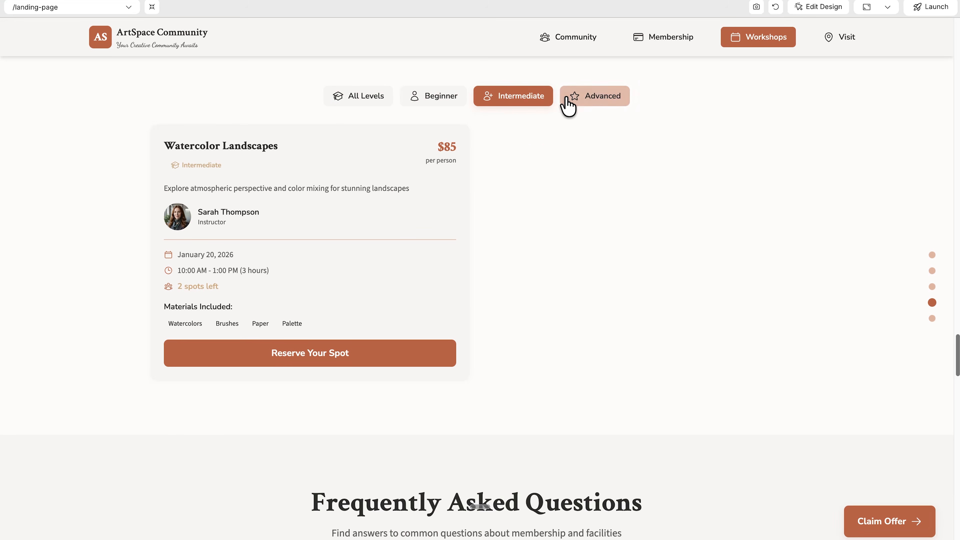
click(572, 106)
click(385, 110)
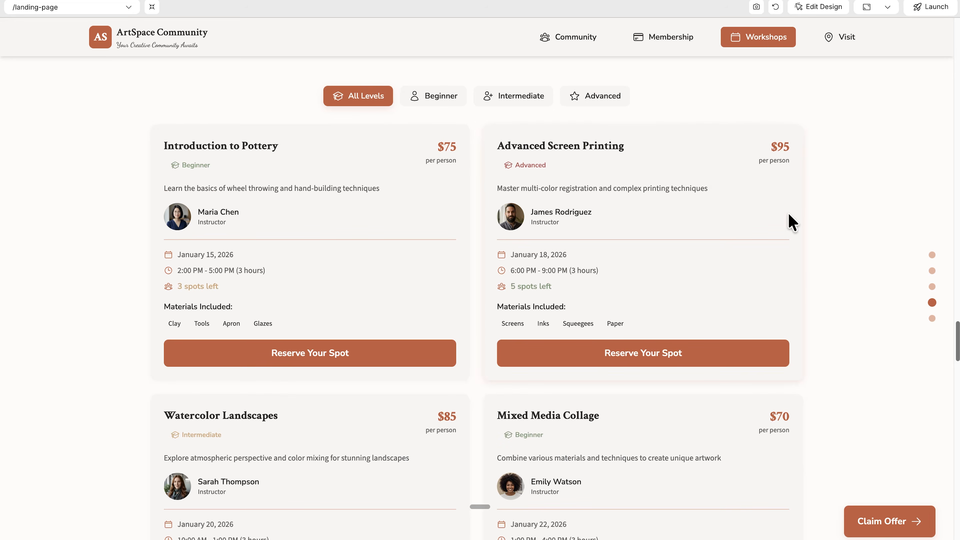
scroll(883, 230, down, 4)
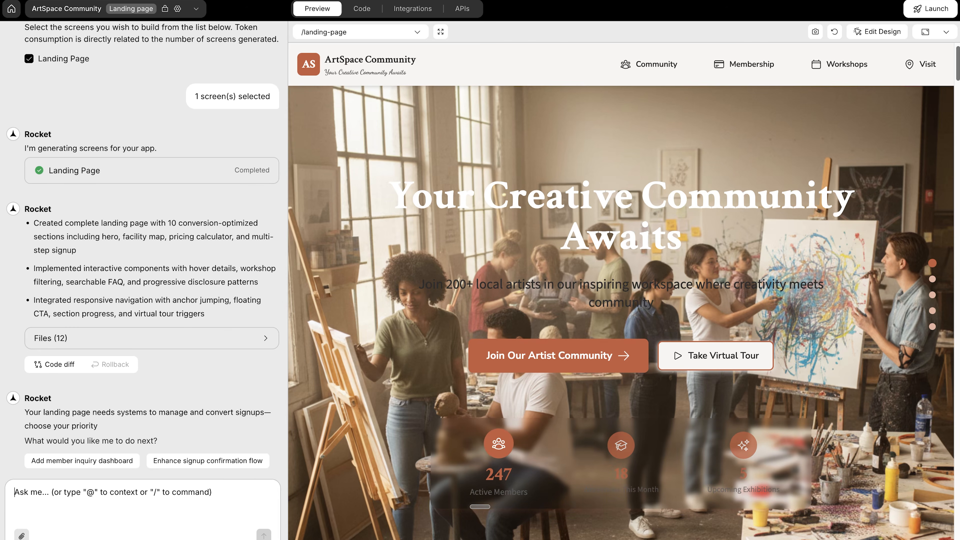
Step: Open the help docs on slash commands, read through their usage, phrasing patterns and guidelines, and open the @ Command page
text(/)
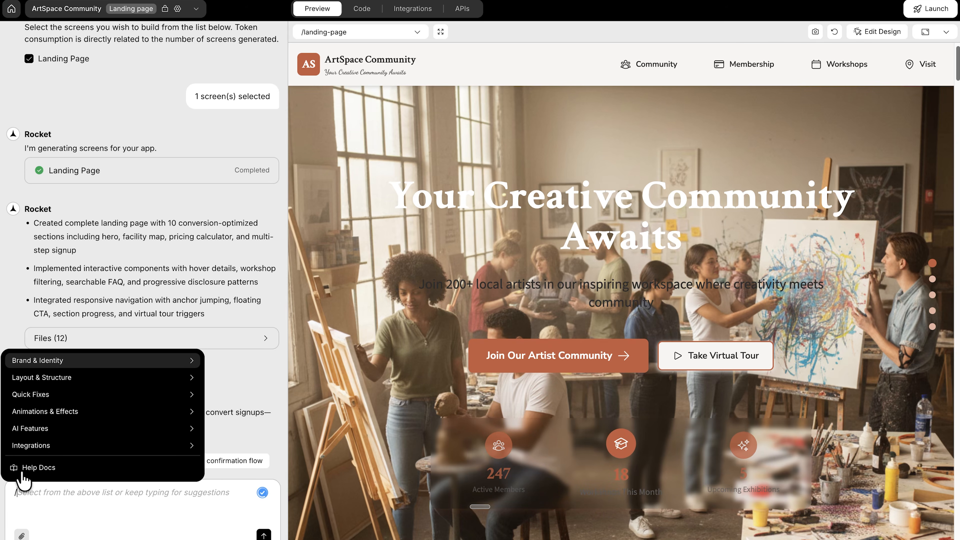
click(38, 467)
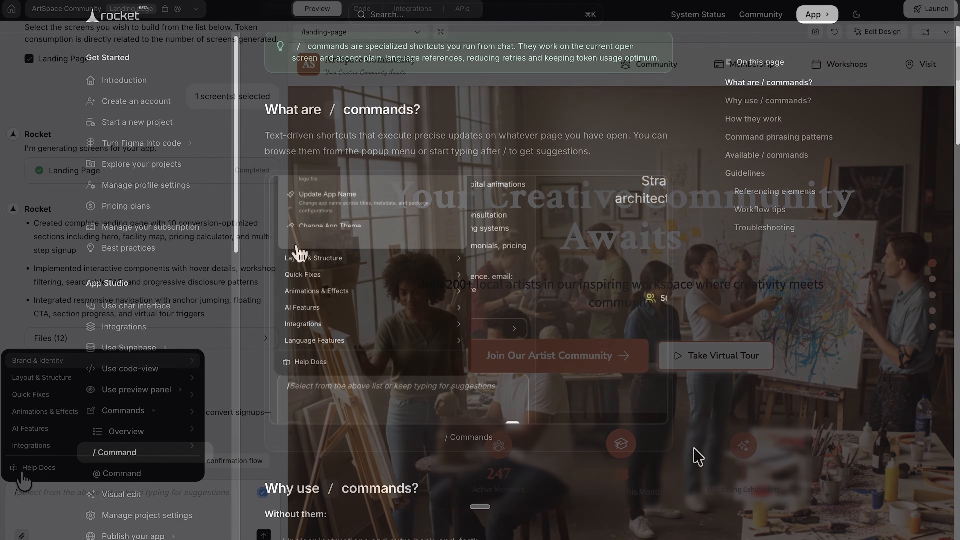
scroll(695, 457, down, 10)
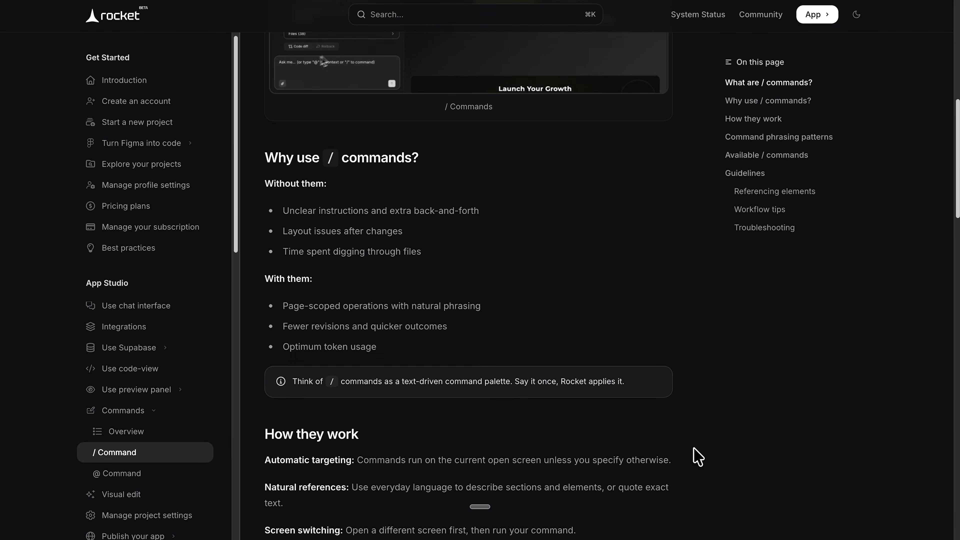
scroll(697, 456, down, 8)
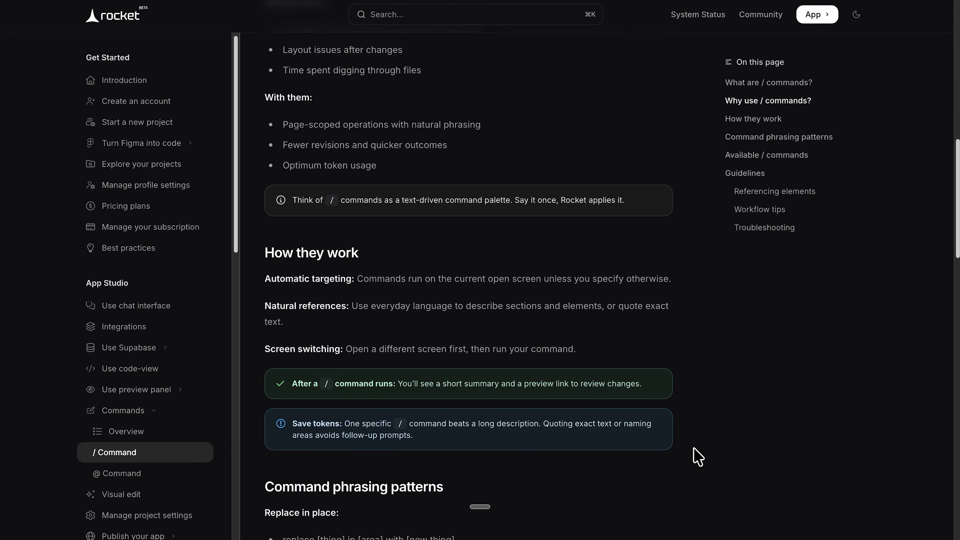
scroll(698, 456, down, 7)
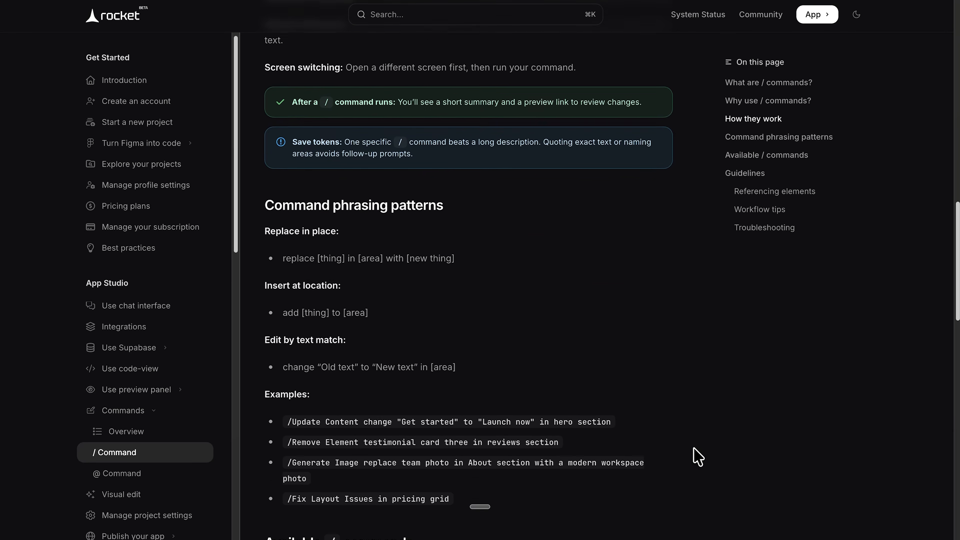
scroll(697, 456, down, 10)
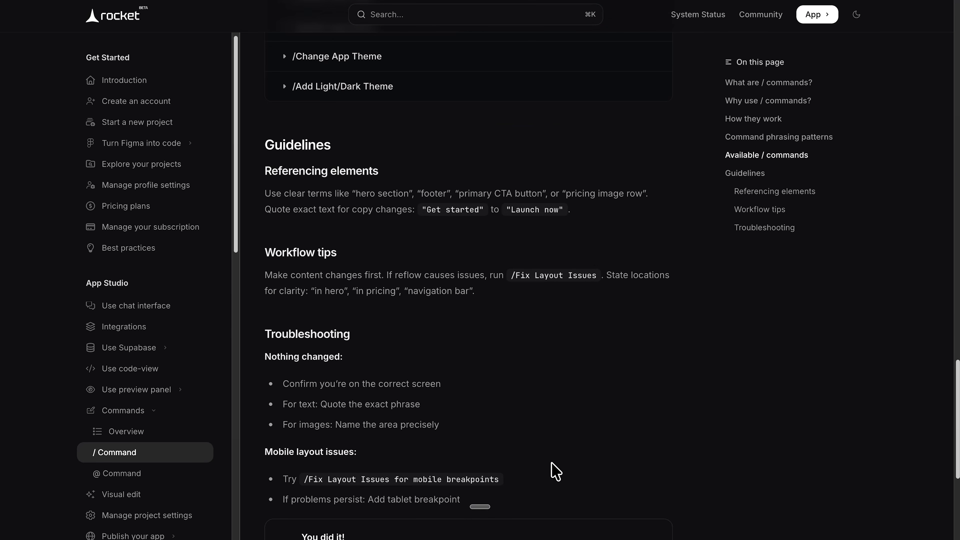
click(186, 477)
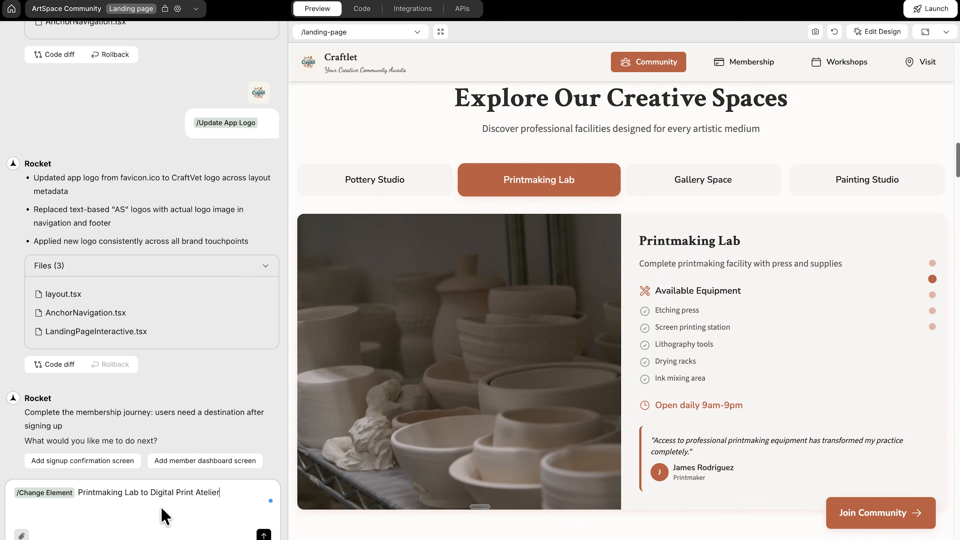
Step: Send the Change Element command that changes Printmaking Lab to Digital Print Atelier
click(264, 534)
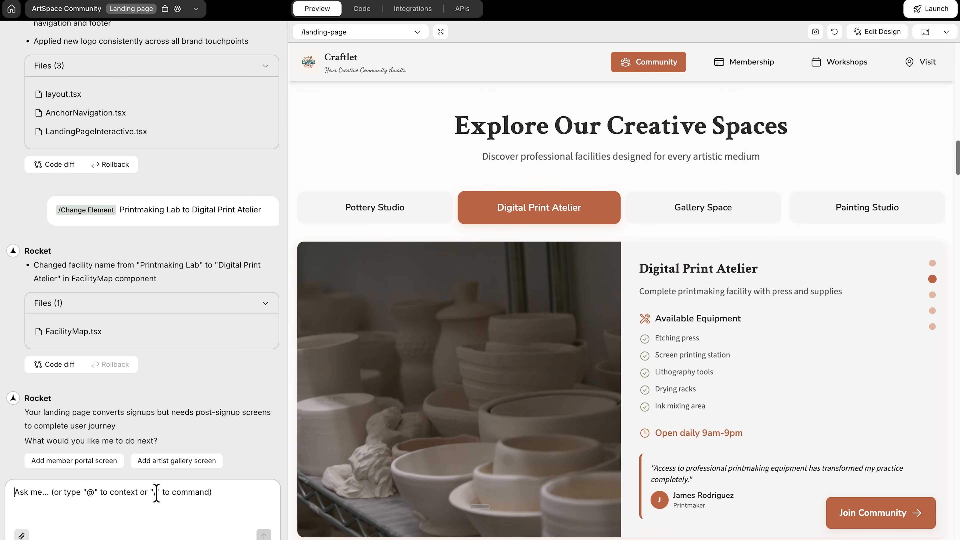
Step: Request better readability for the hero section's low-contrast phrases with the Update Content command
text(/)
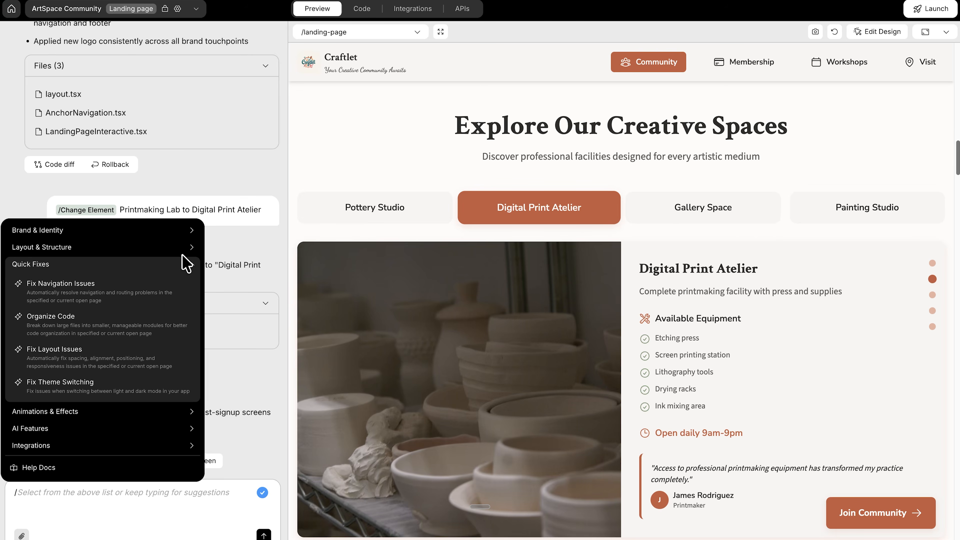
click(187, 247)
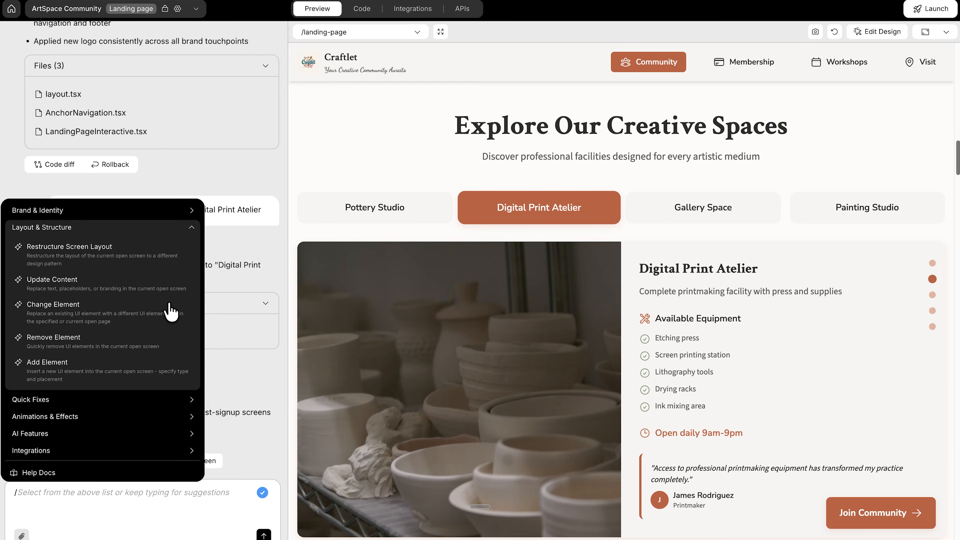
click(169, 288)
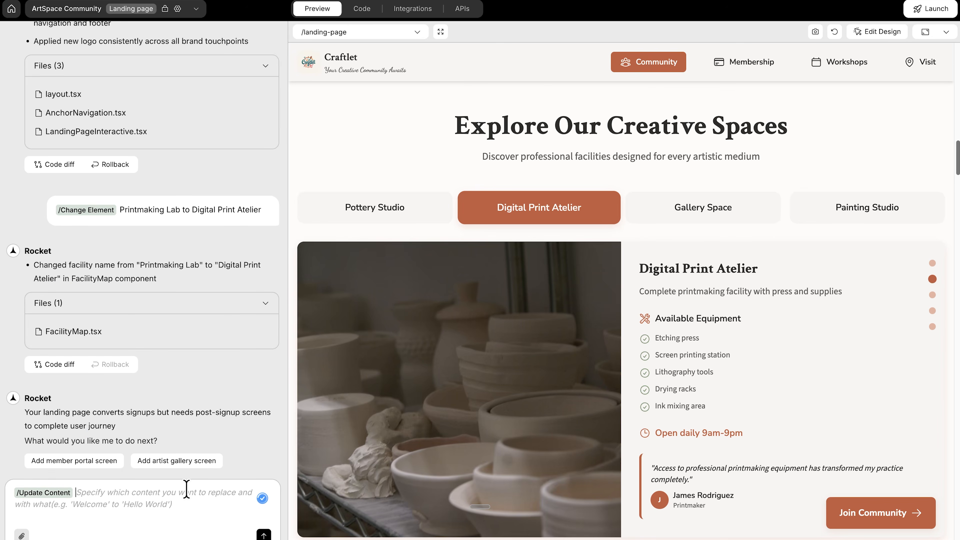
scroll(450, 446, up, 15)
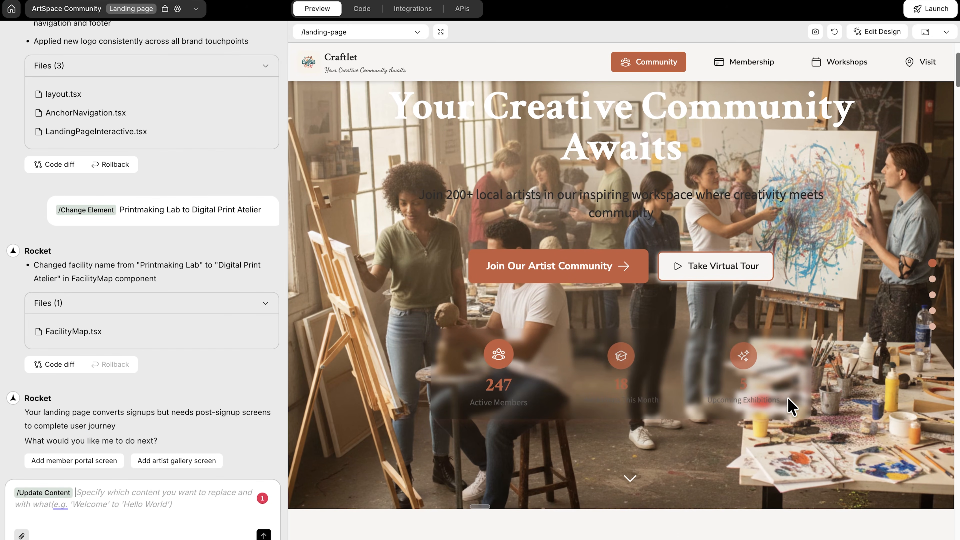
scroll(675, 223, up, 3)
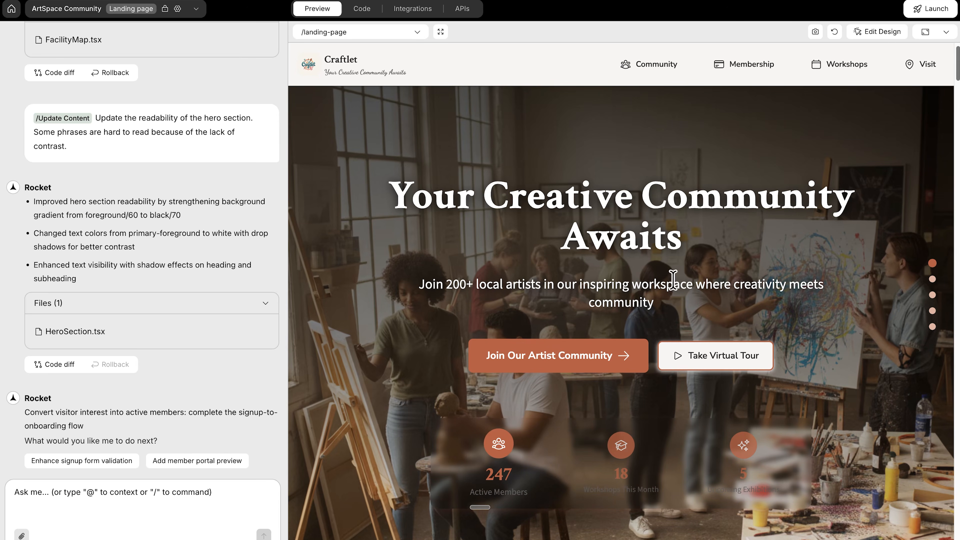
Step: Review the contrast of the updated hero section and its statistics in the preview
scroll(845, 353, down, 3)
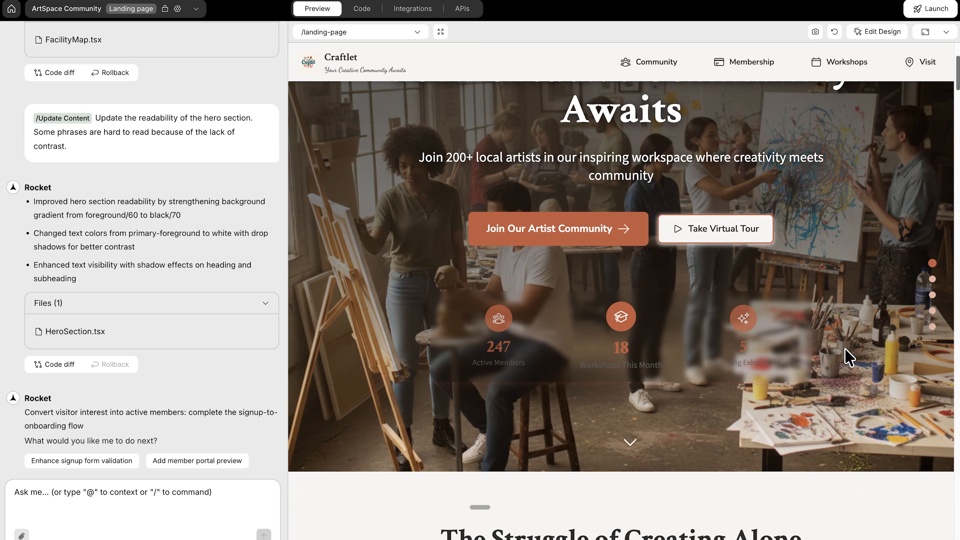
scroll(845, 351, down, 3)
scroll(845, 352, down, 3)
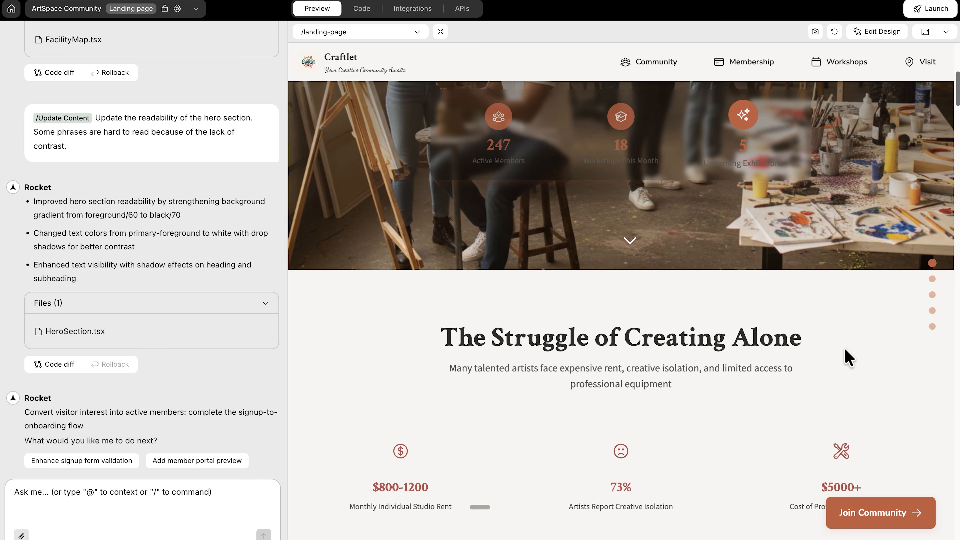
scroll(845, 351, up, 6)
scroll(846, 357, up, 2)
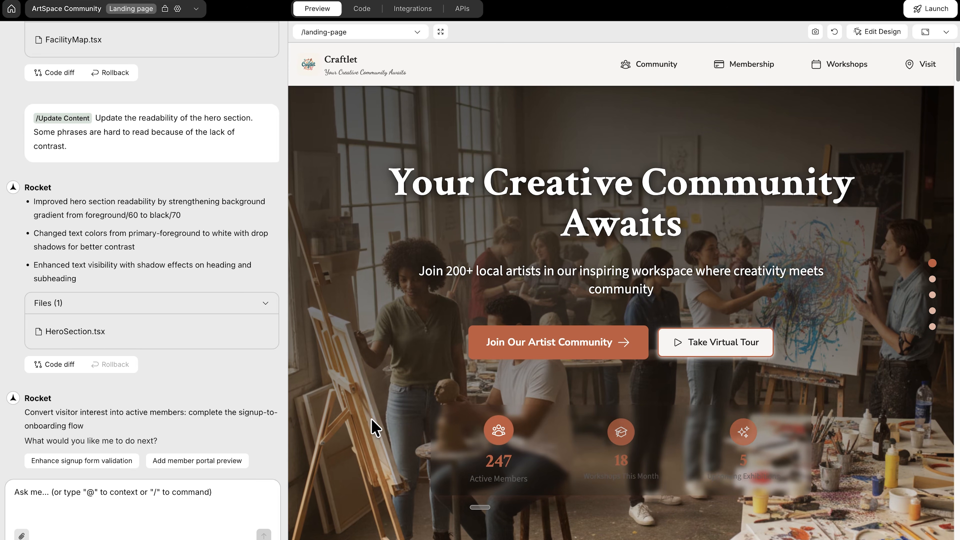
Step: Send the Add AI Chatbot command with Anthropic as the LLM and connect it with the Anthropic API key, without saving the key in the browser
click(143, 503)
text(/)
click(77, 380)
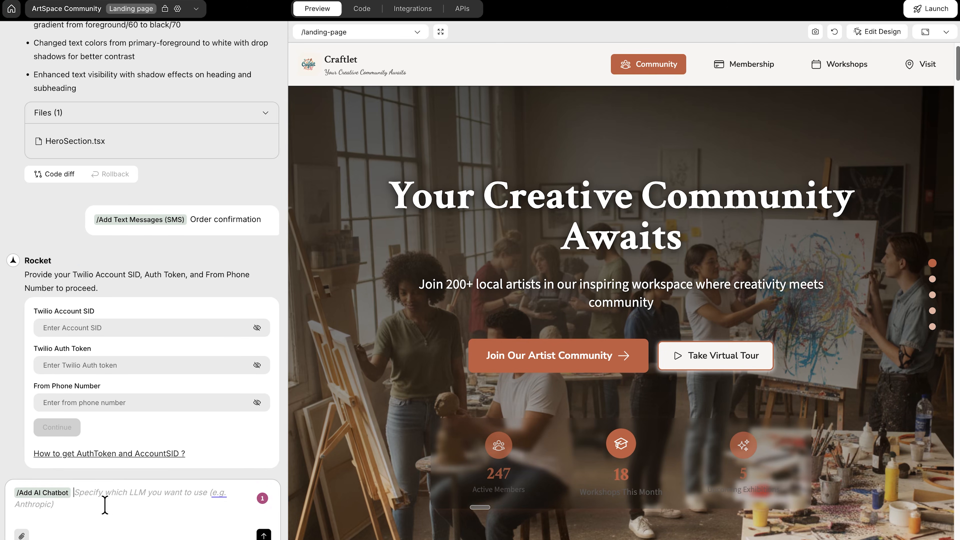
text(Anthropic)
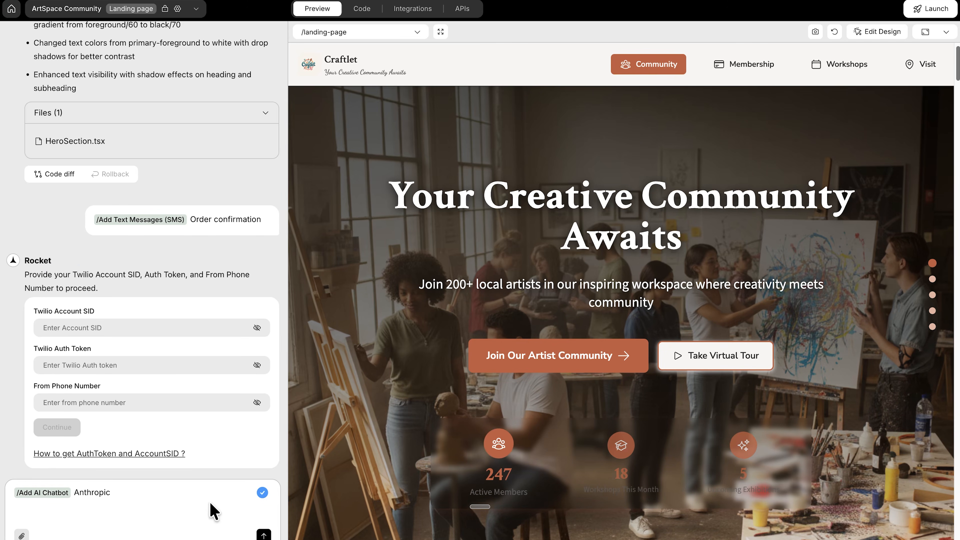
key(Return)
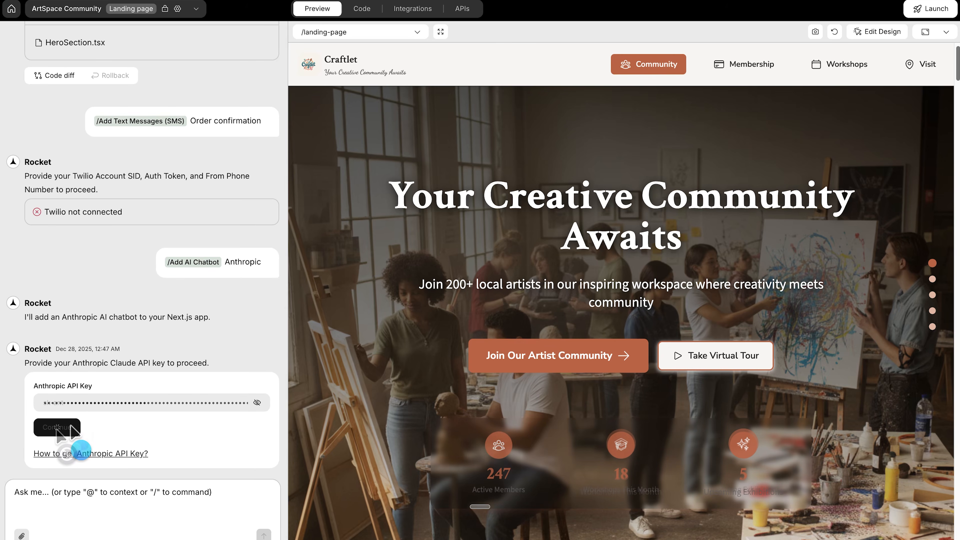
click(71, 426)
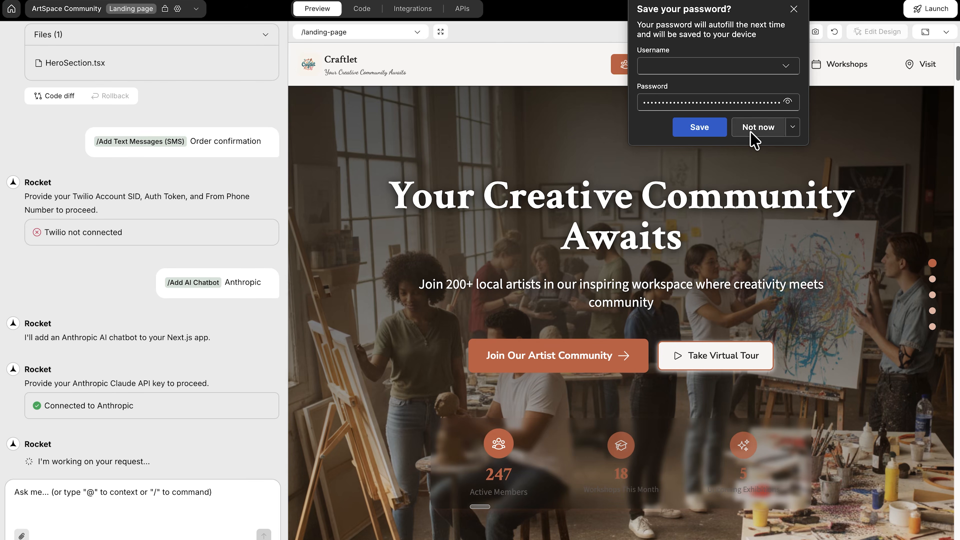
click(757, 128)
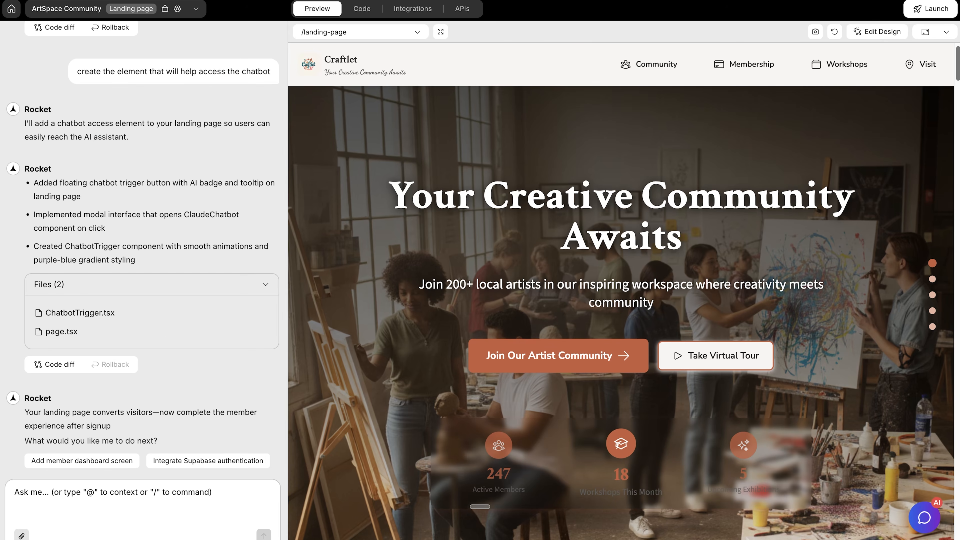
Step: Open the AI Assistant chat on the previewed landing page and check its greeting and message field while browsing the page
click(924, 518)
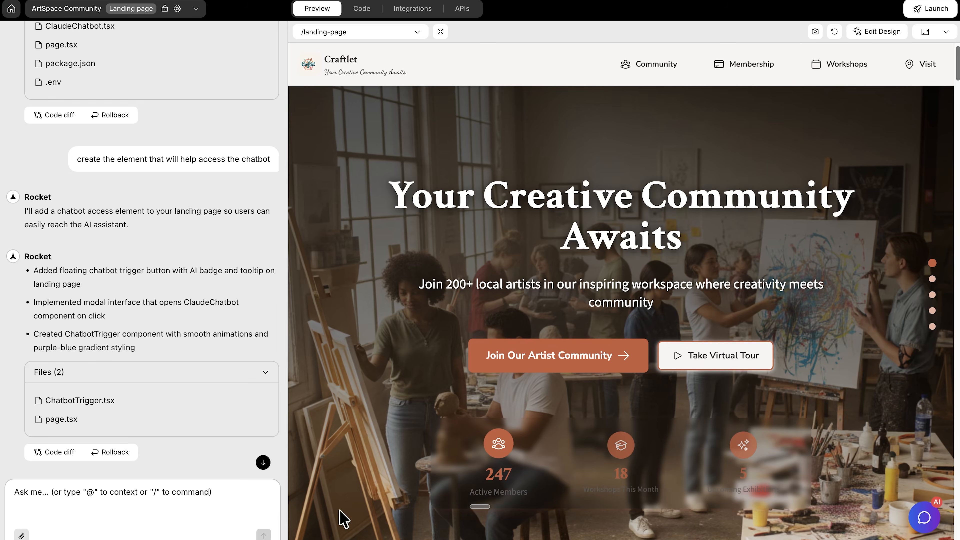
click(933, 527)
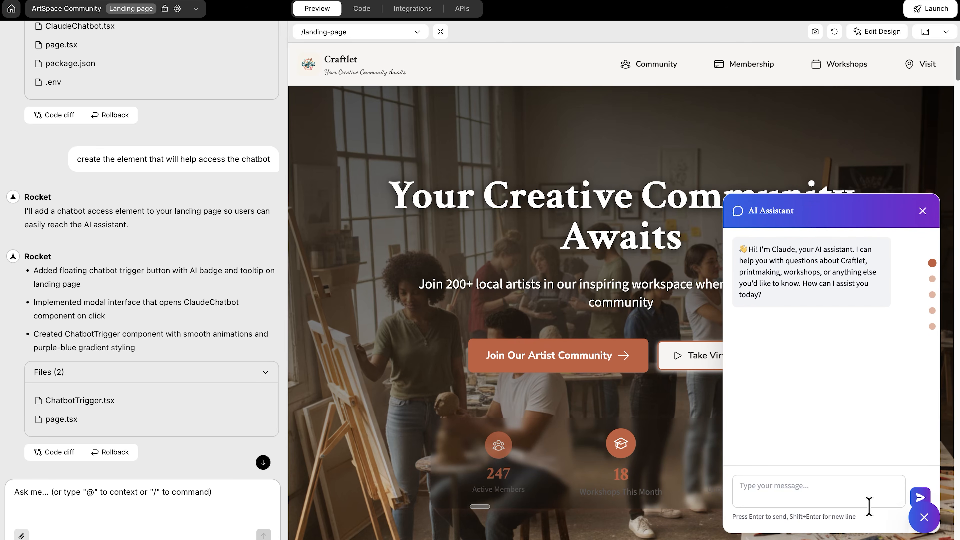
click(843, 492)
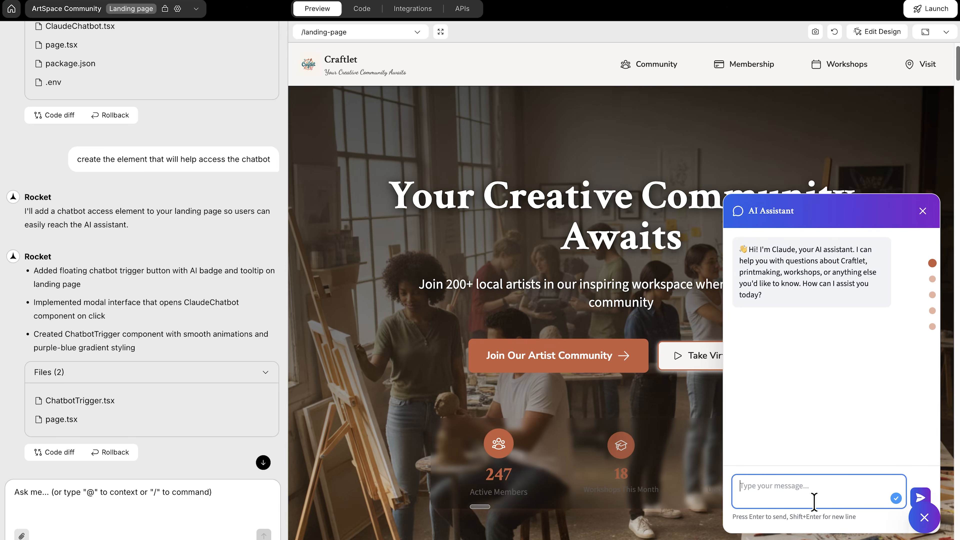
scroll(626, 503, down, 10)
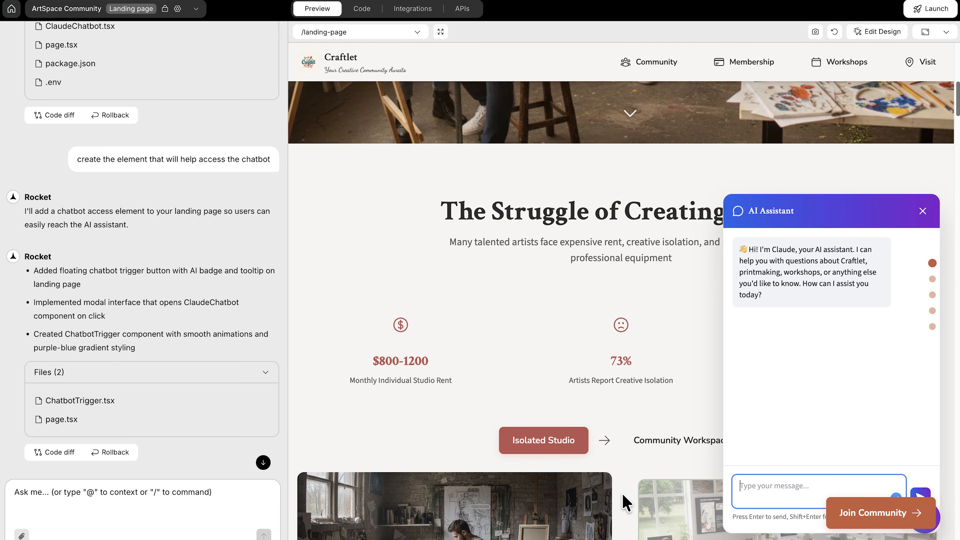
scroll(624, 495, up, 10)
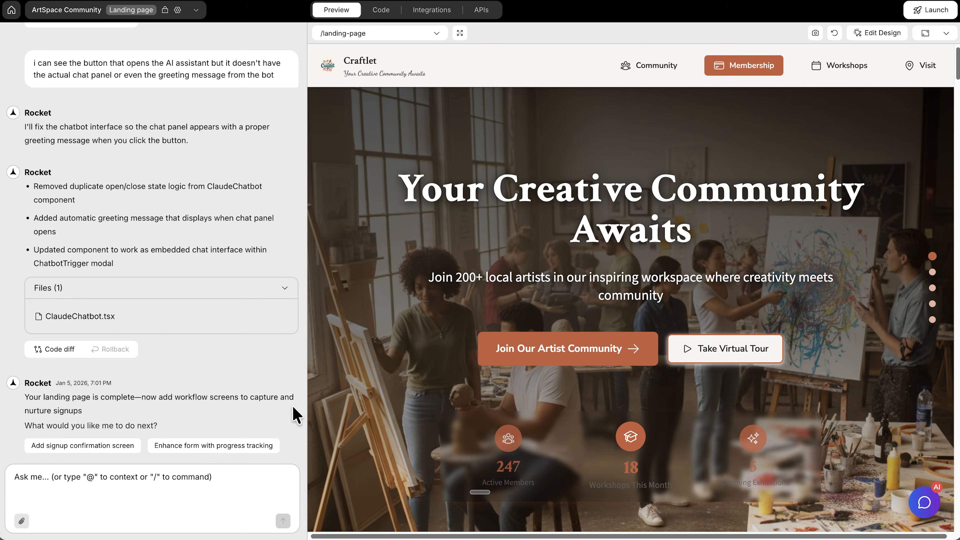
click(226, 479)
text(@)
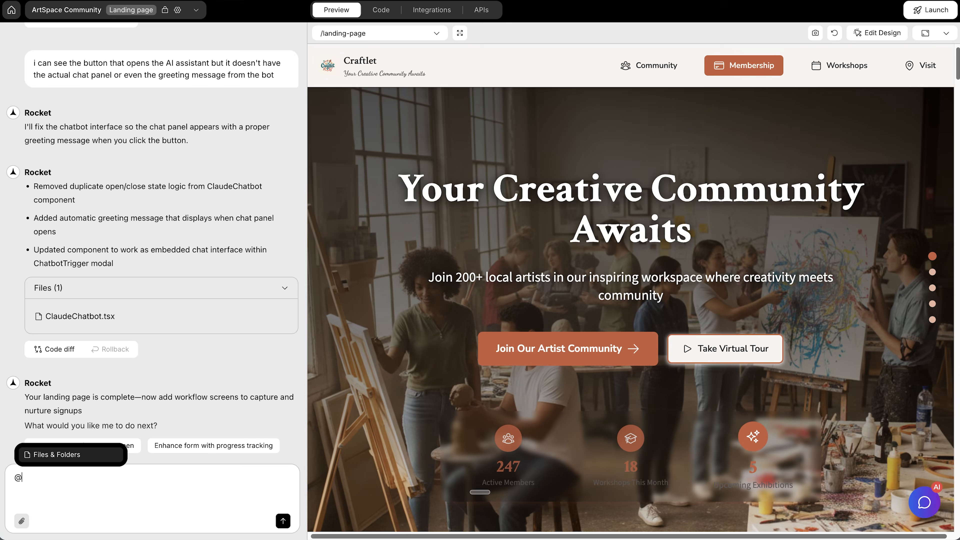
click(78, 455)
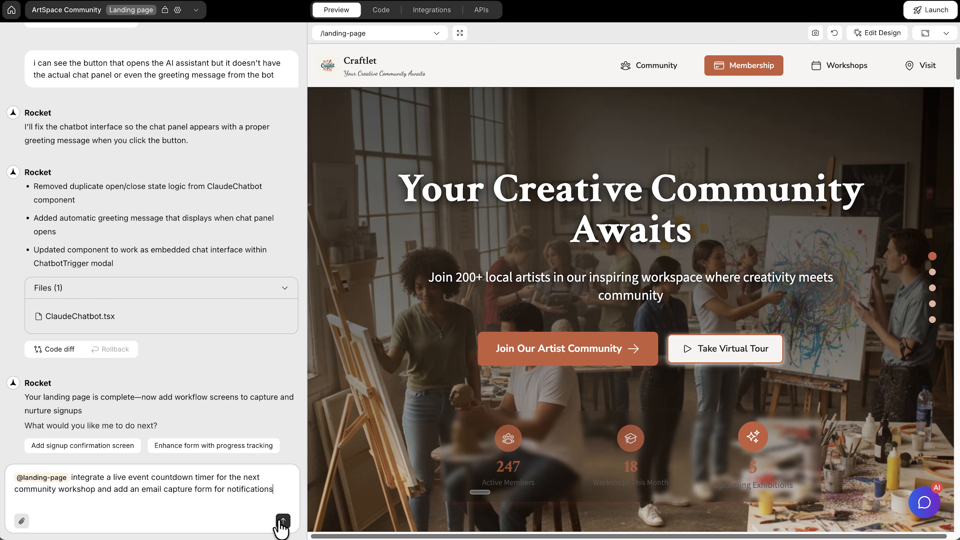
click(282, 521)
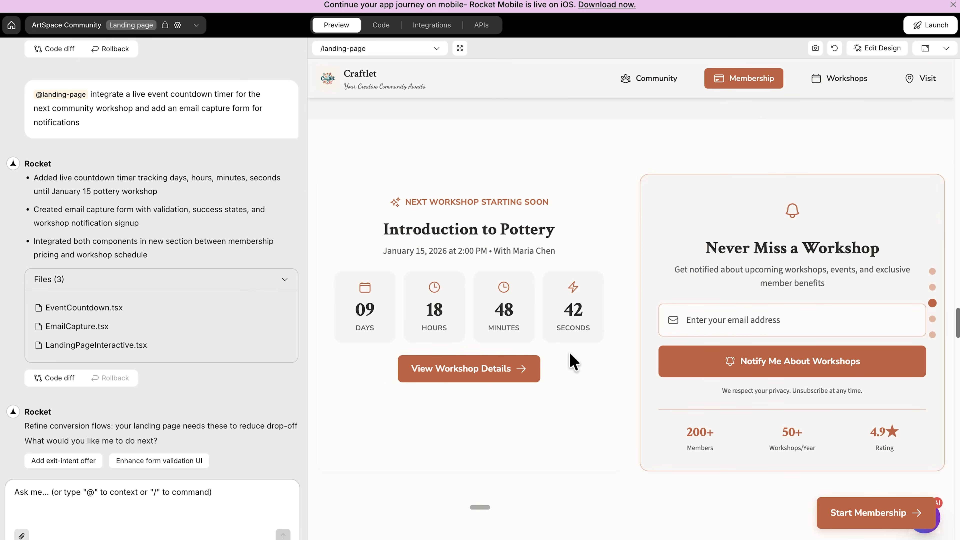
Step: Review the workshop countdown timer and the email field of the Never Miss a Workshop form in the preview
click(825, 319)
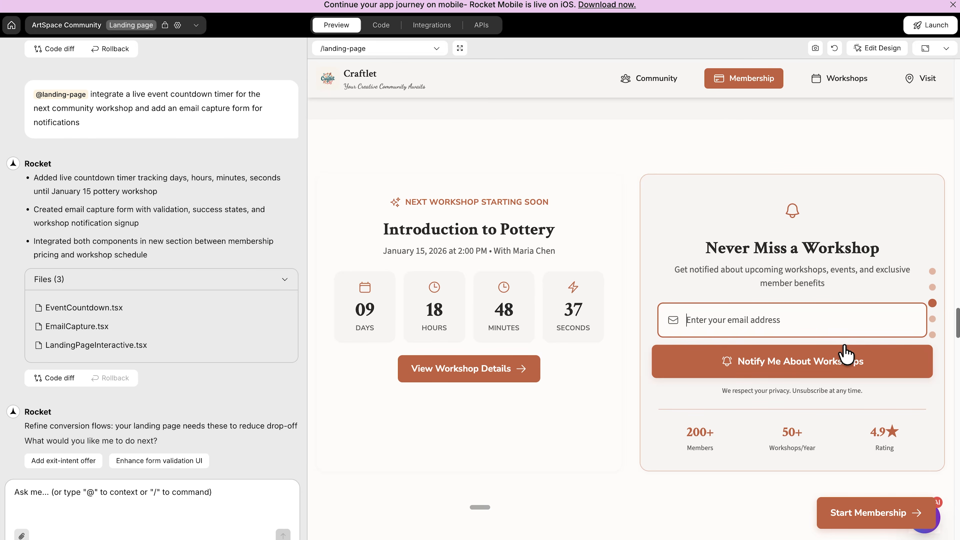
scroll(777, 331, down, 5)
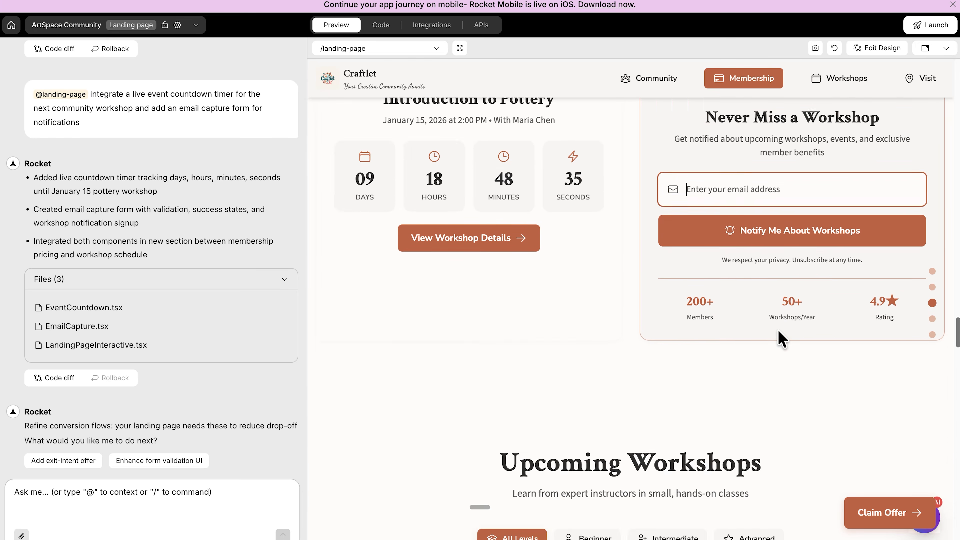
scroll(781, 338, up, 10)
scroll(779, 338, down, 5)
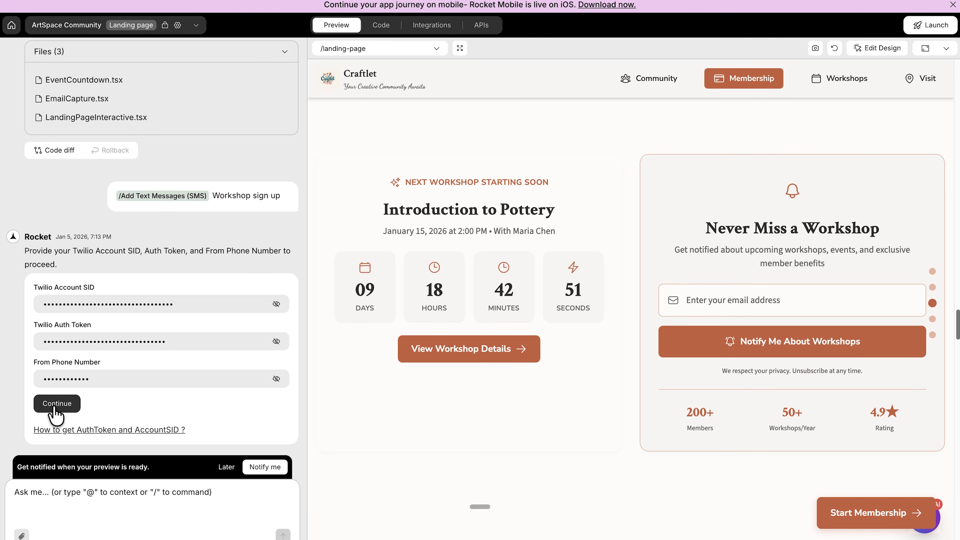
Step: Submit the Twilio Account SID, Auth Token and From Phone Number for the Workshop sign up text messages
click(56, 404)
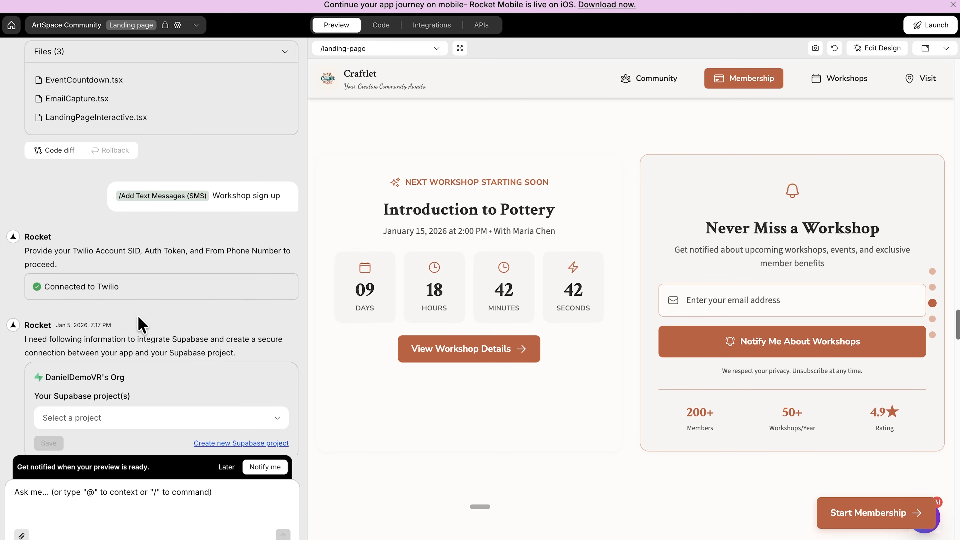
scroll(139, 318, down, 1)
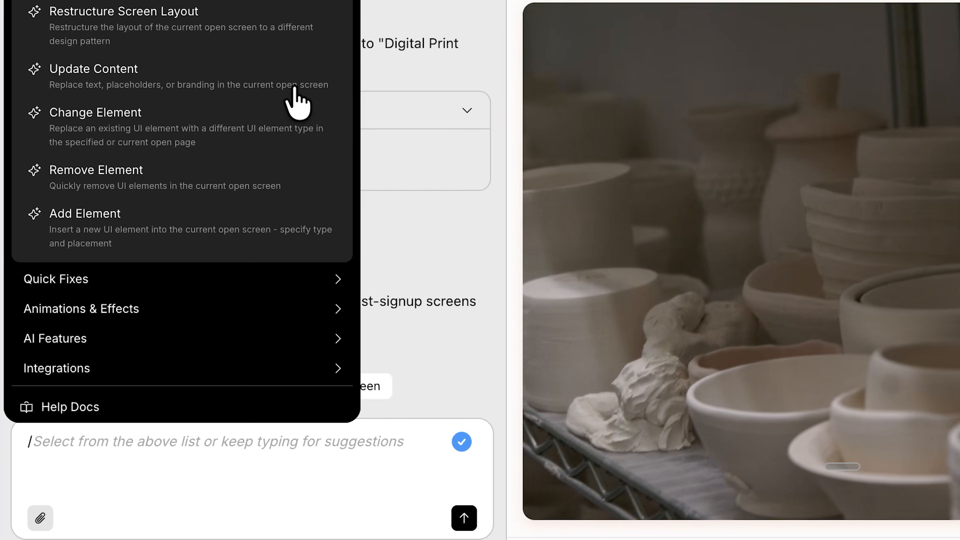
click(293, 87)
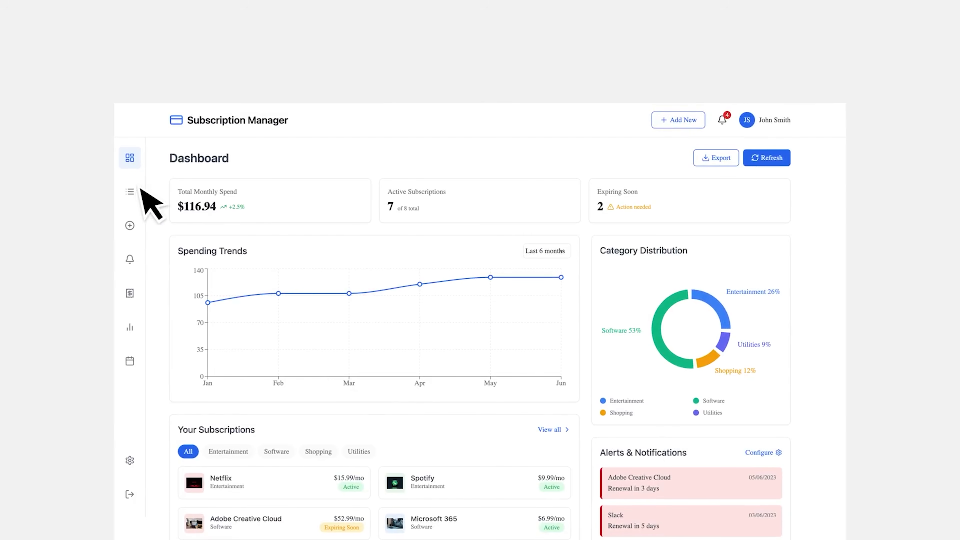
Step: Browse the pages of the Subscription Manager example app, including the Add New Subscription form
click(131, 192)
click(131, 225)
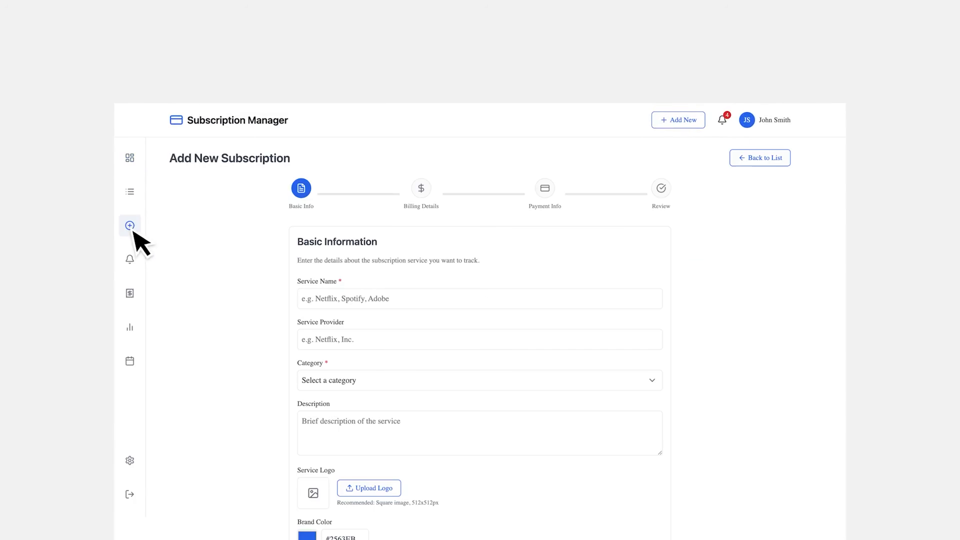
click(131, 259)
click(130, 294)
click(131, 327)
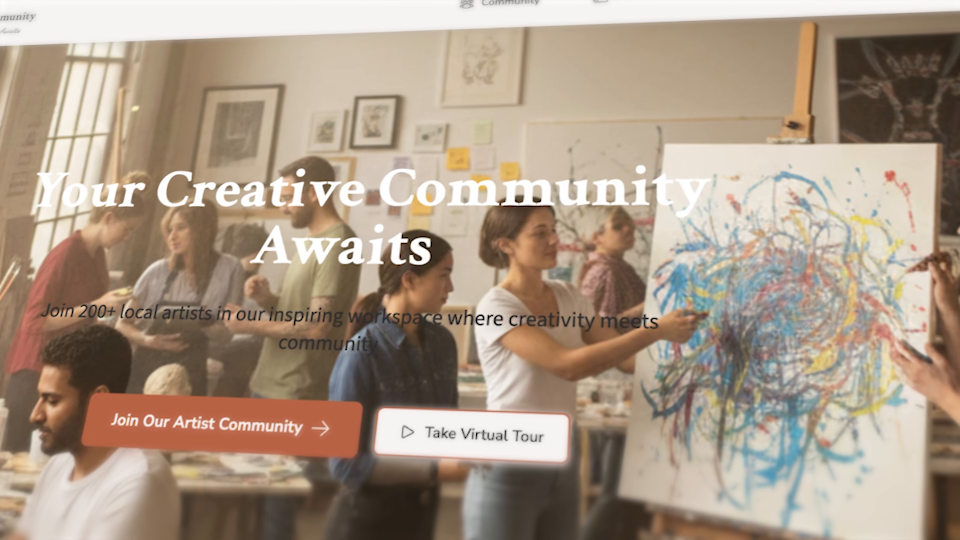
Step: Look over the landing page from the hero section to The Struggle of Creating Alone section
scroll(480, 288, down, 5)
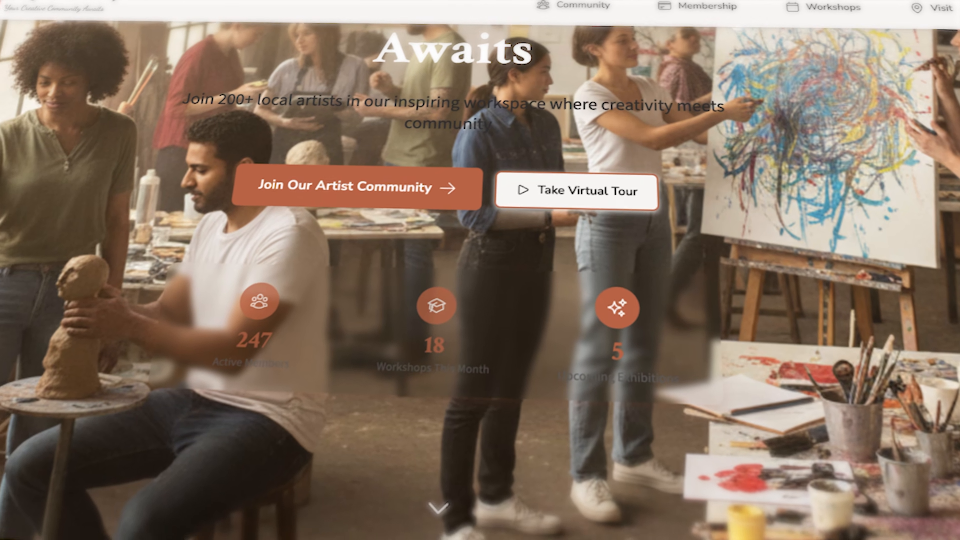
scroll(480, 288, down, 4)
scroll(480, 287, down, 5)
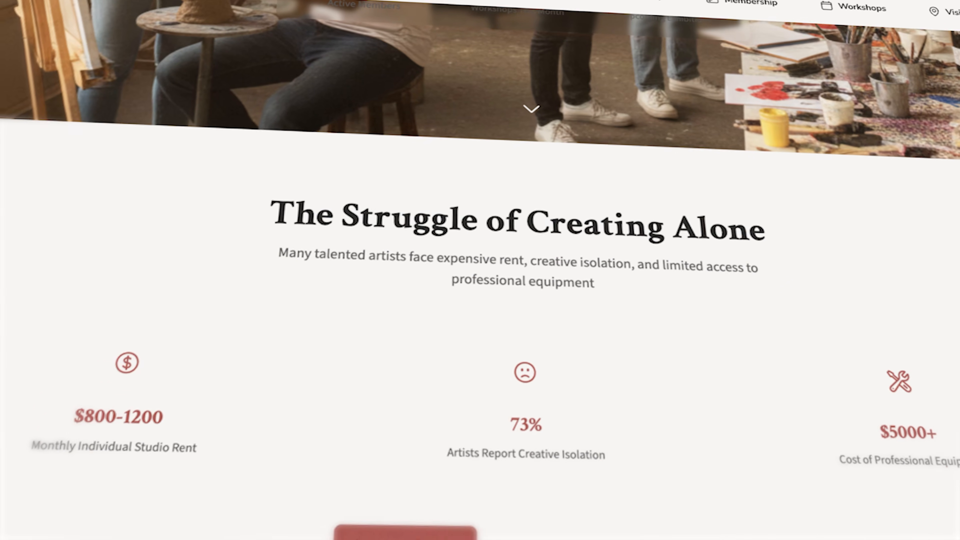